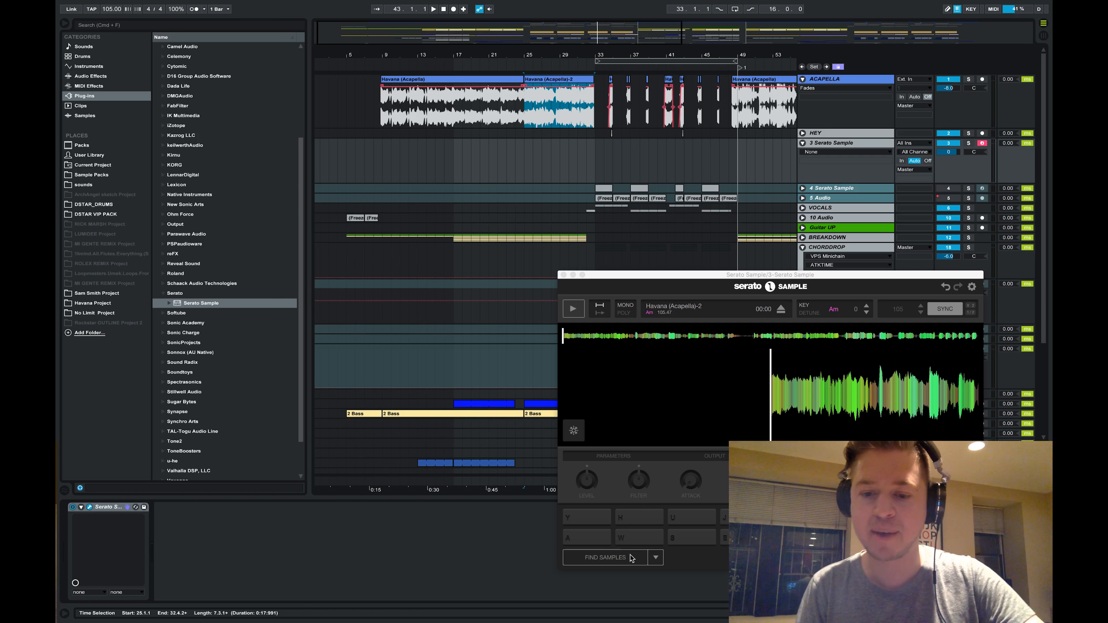
Step: Switch the sample pad assignment mode to Set Random and fill the pads with random slices of Havana (Acapella)-2
left_click(655, 558)
left_click(594, 516)
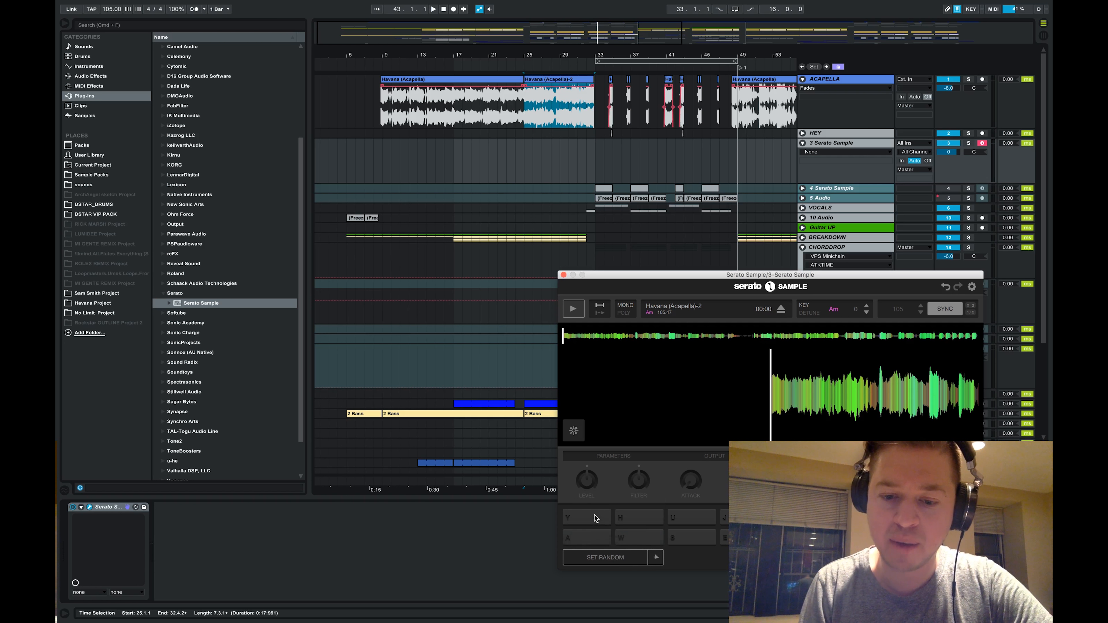
left_click(629, 562)
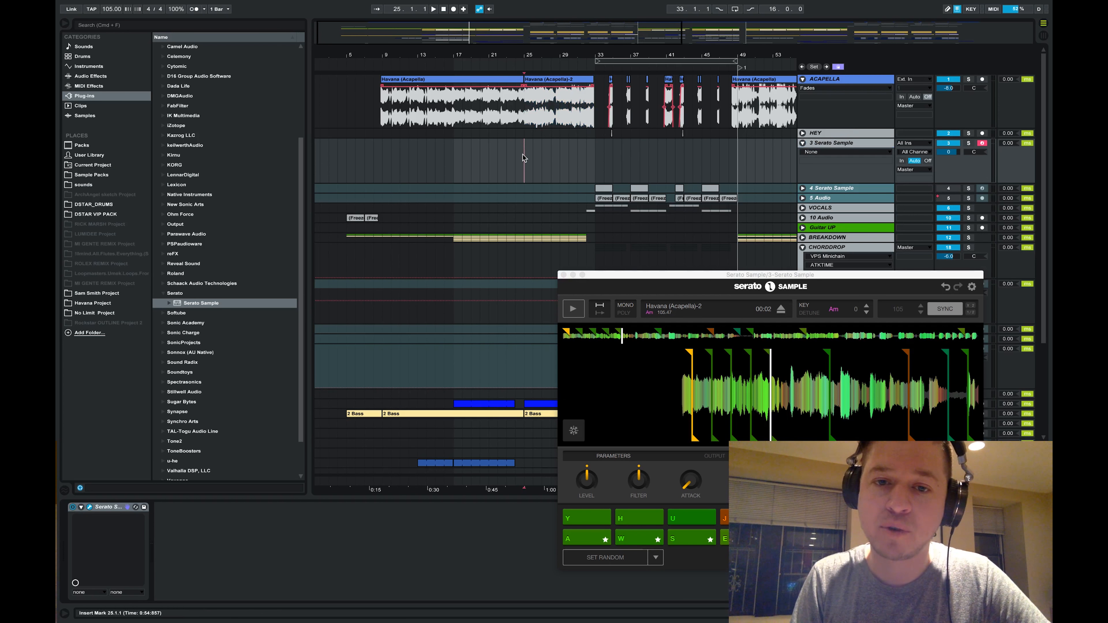
Step: Unfreeze the 4 Serato Sample track and open its MIDI clip at bar 33 in the note editor
left_click_drag(523, 154, 597, 170)
left_click(601, 184)
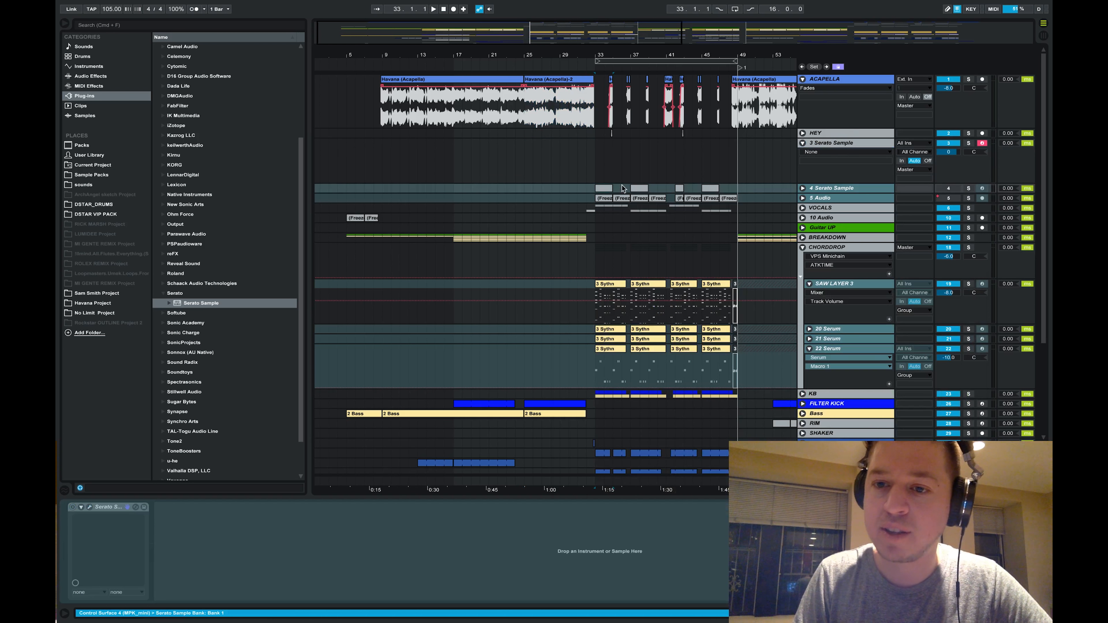
right_click(838, 191)
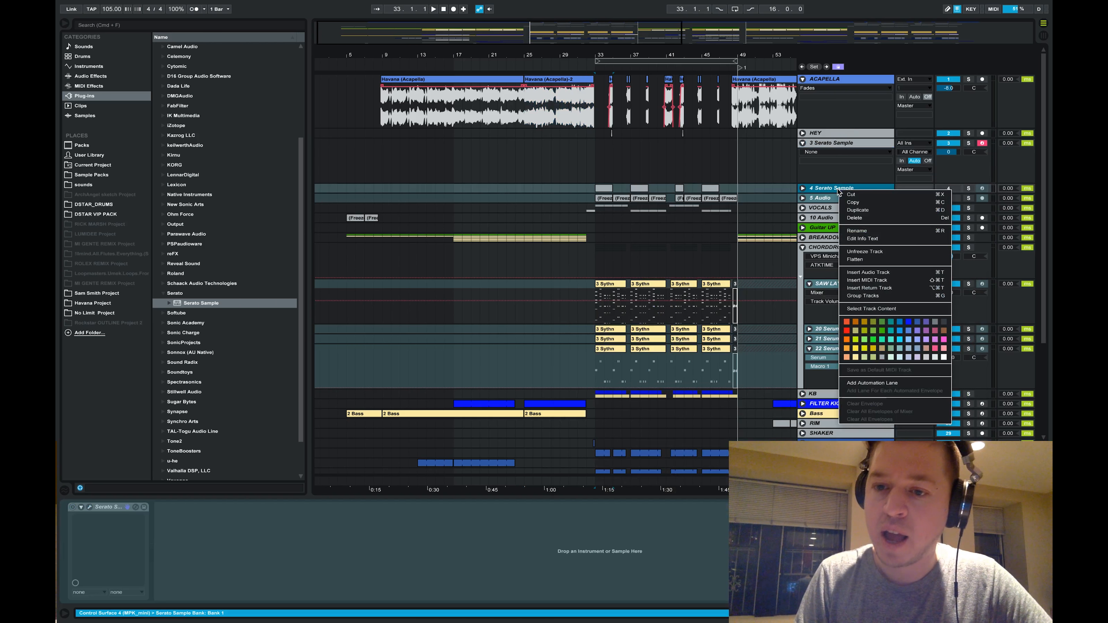
left_click(870, 252)
left_click(603, 188)
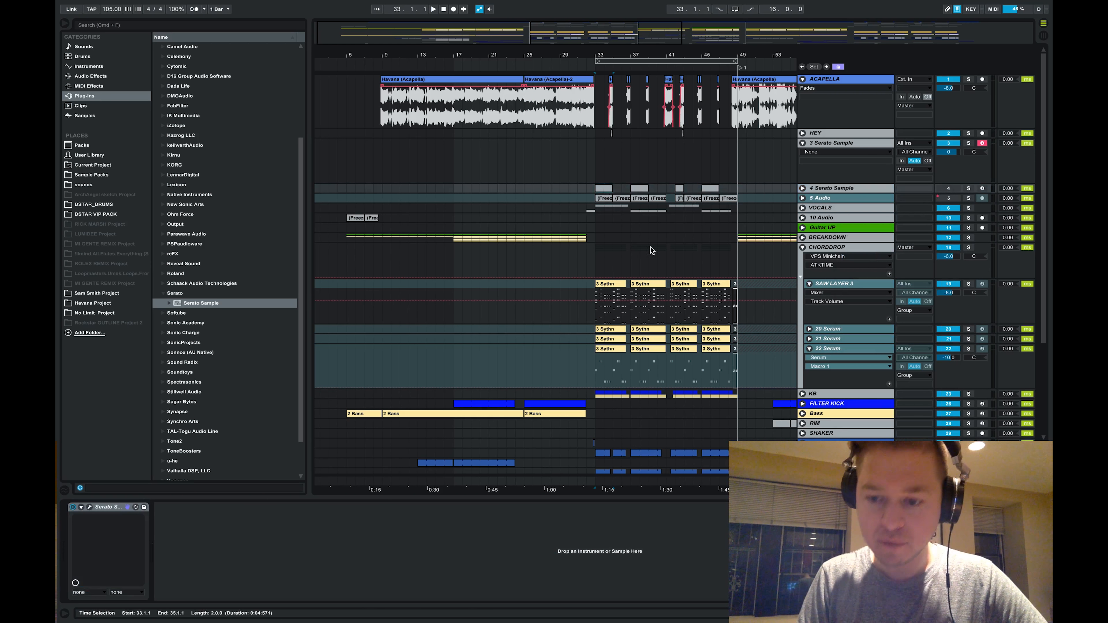
key("shift+Tab")
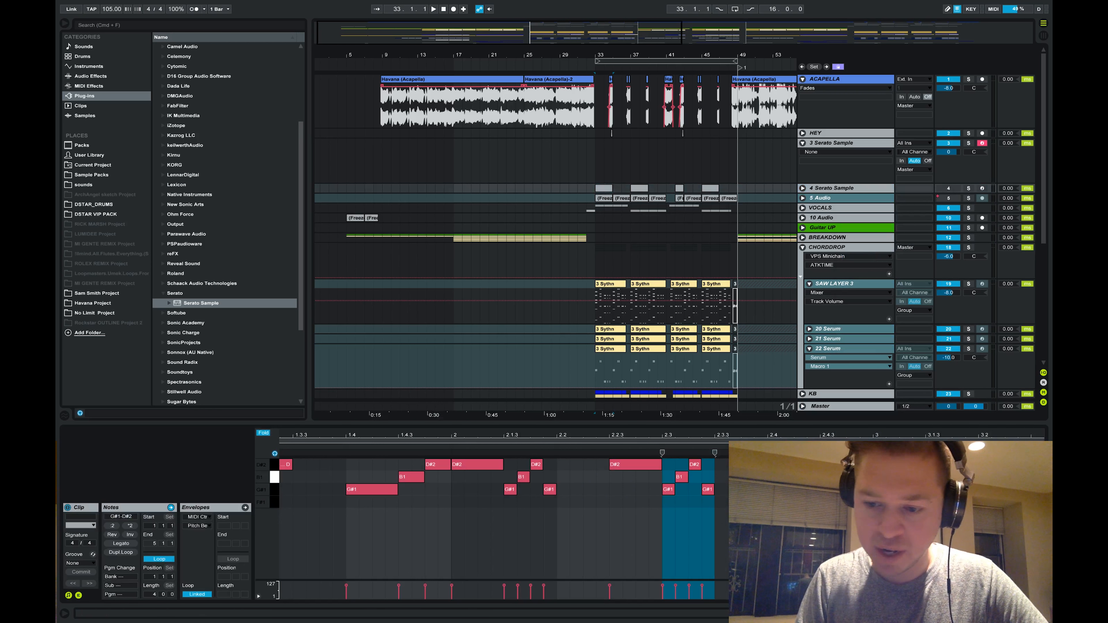
Step: Unfold the clip's piano roll to show all keys and draw an F1 note at the clip start
left_click(262, 433)
left_click_drag(322, 435, 456, 437)
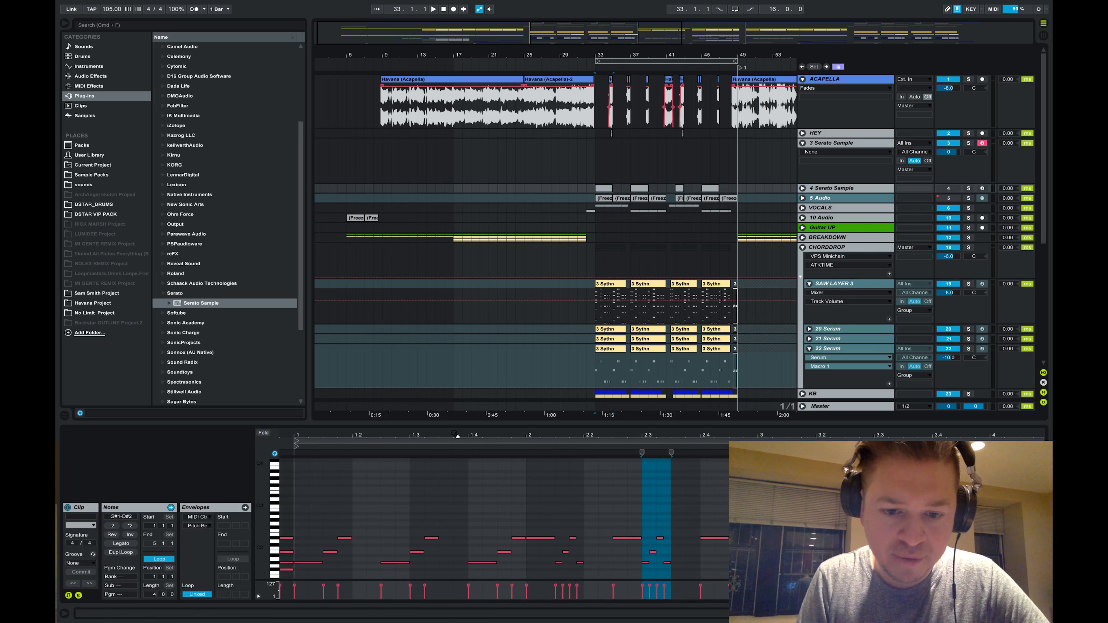
scroll(443, 510, "up", 1)
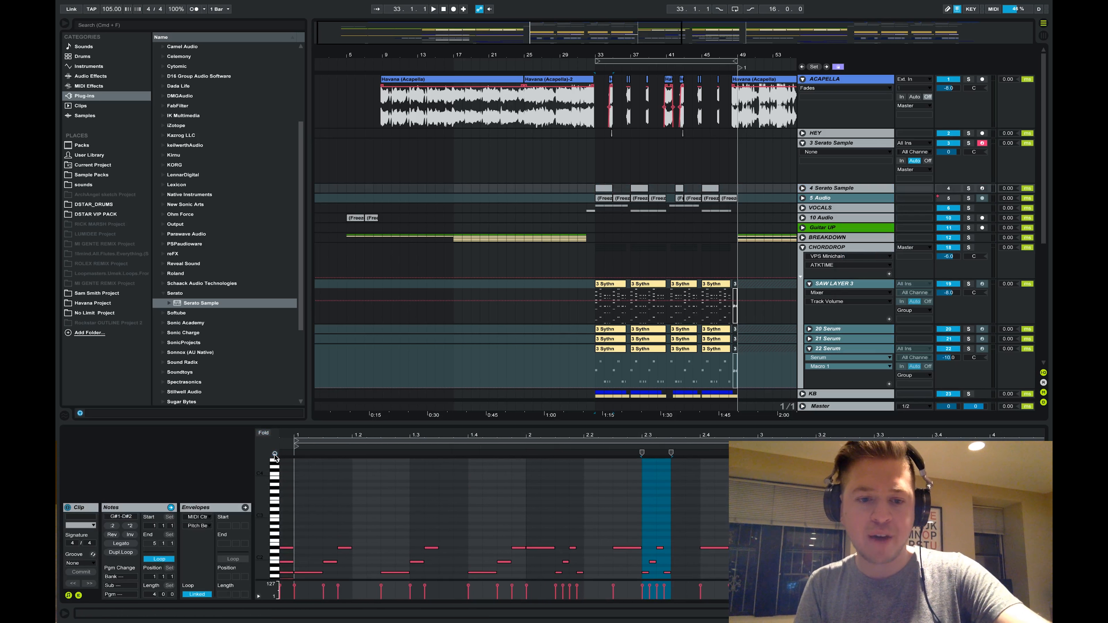
scroll(294, 498, "down", 5)
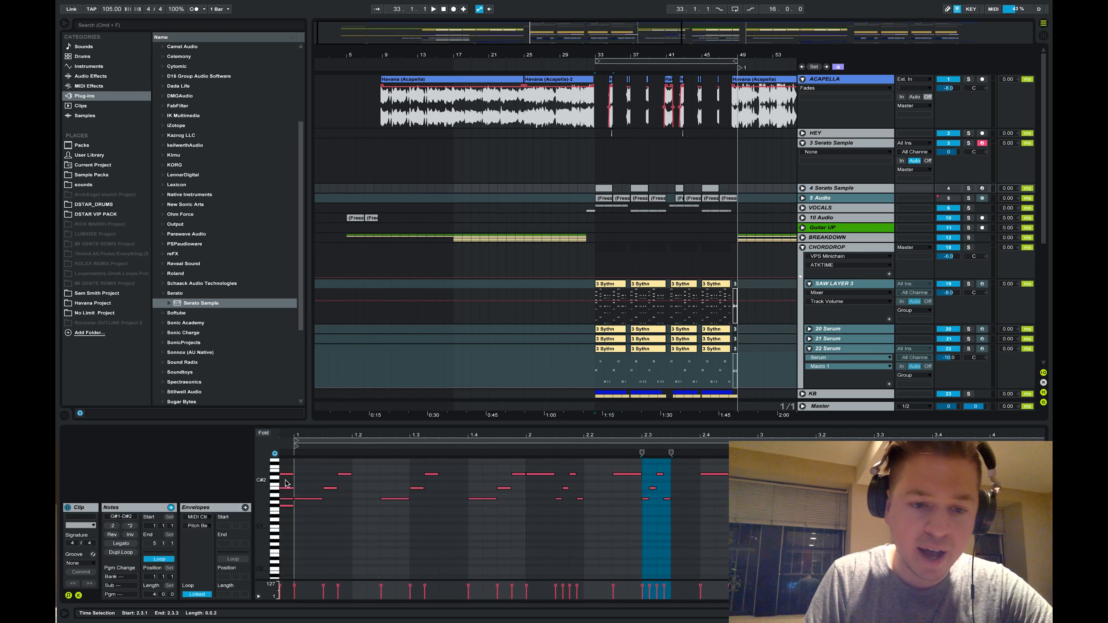
double_click(296, 509)
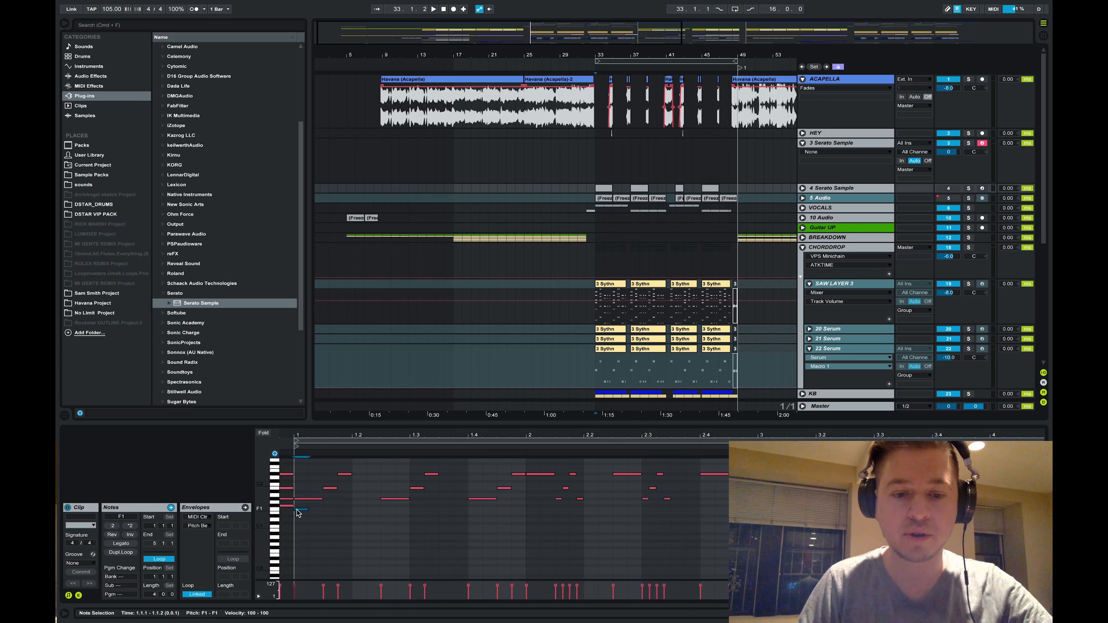
Step: Try the new note at lower pitches including E1, shift it just ahead of the clip start and select the F#1 note there
key("Down")
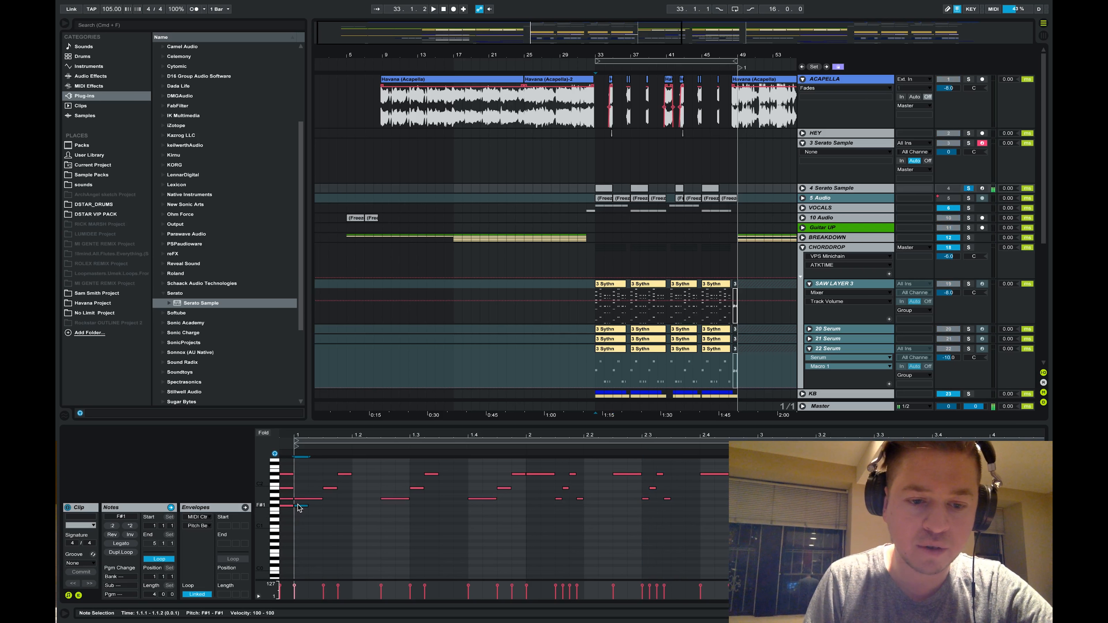
key("Down")
key("Down")
key("Down")
key("Up")
key("Up")
key("Up")
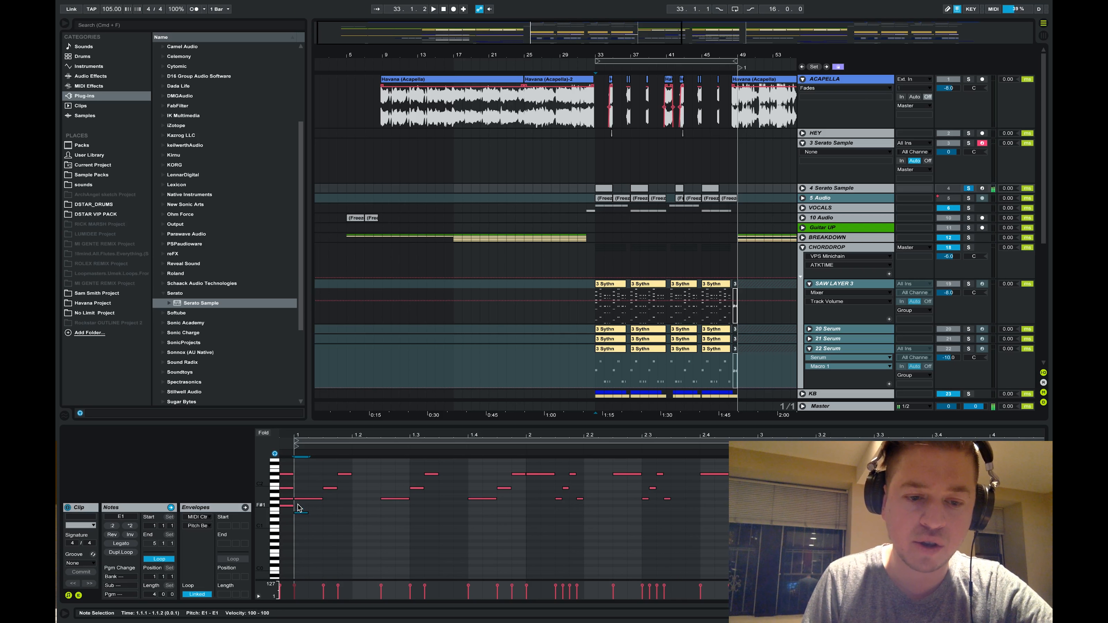
key("Left")
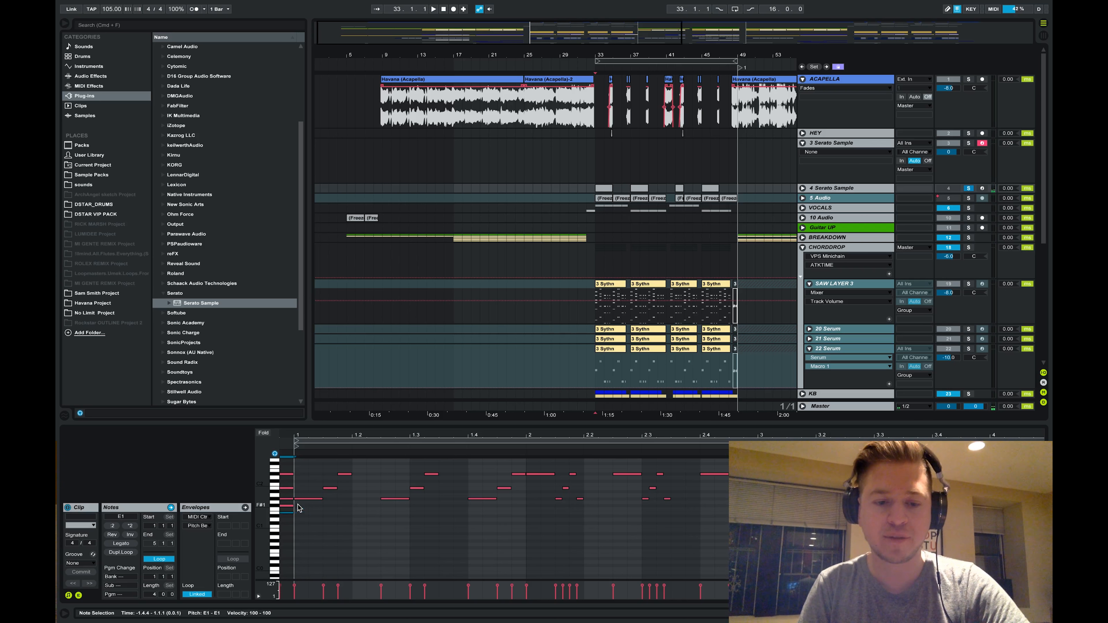
mouse_move(291, 506)
left_mouse_down()
mouse_move(286, 478)
mouse_move(288, 506)
left_mouse_up()
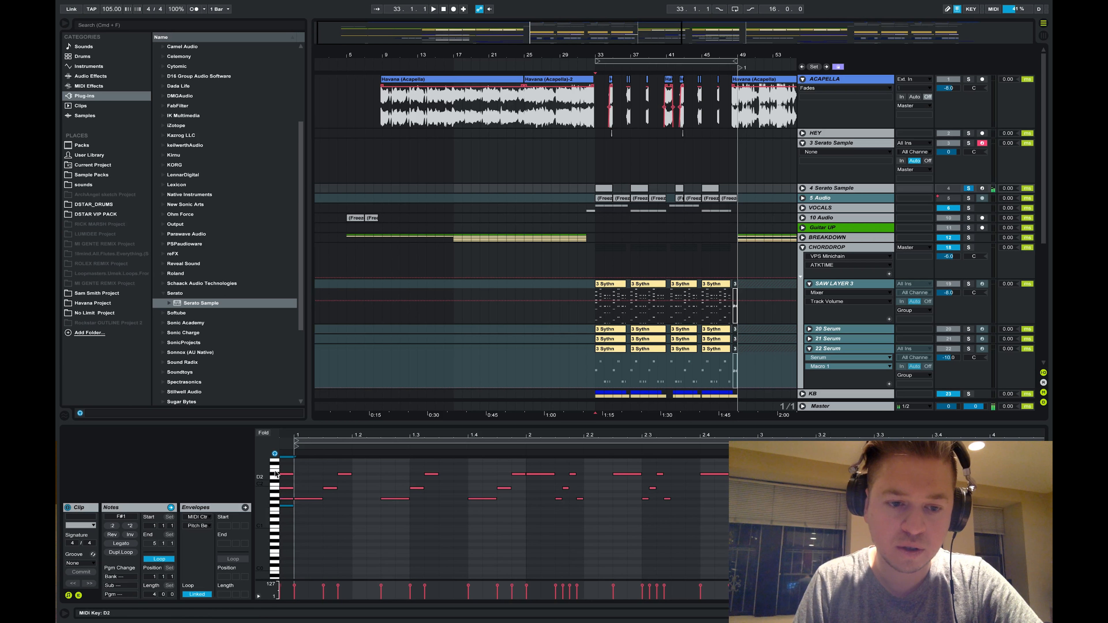
Step: Fold the piano roll to the used pitches, then check the F#1 and G#1 notes and listen to the clip
left_click(263, 433)
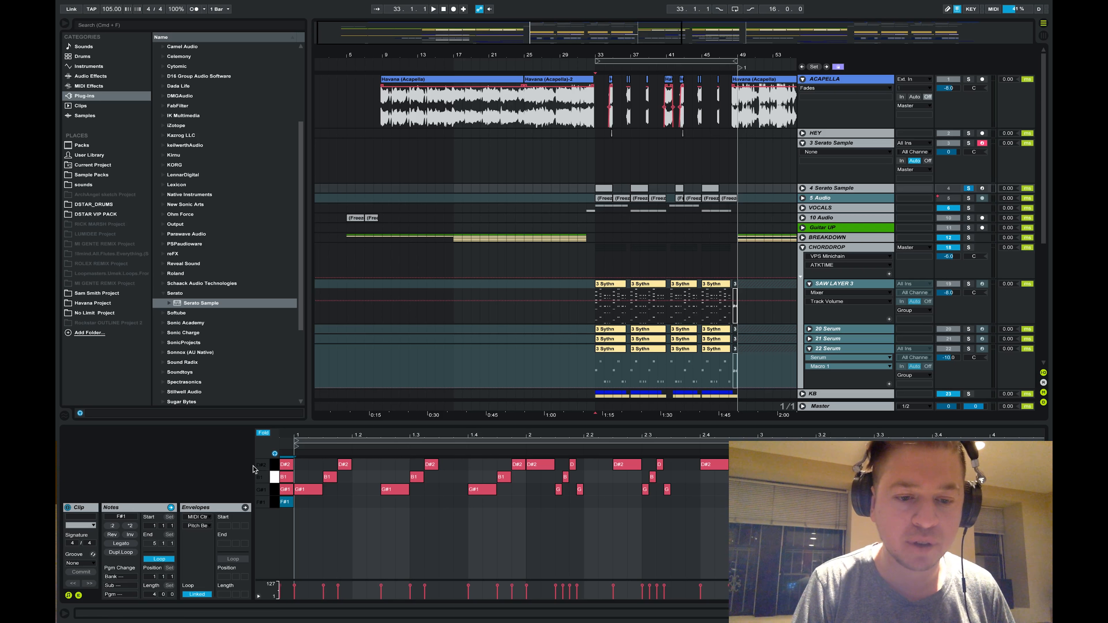
mouse_move(287, 502)
left_mouse_down()
mouse_move(288, 490)
mouse_move(287, 502)
left_mouse_up()
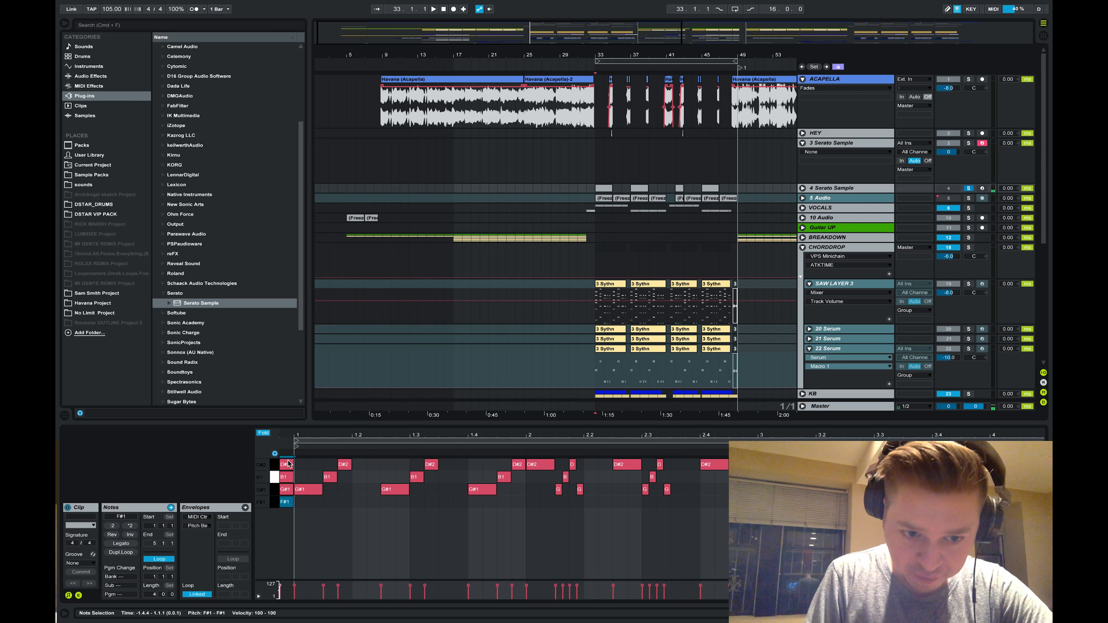
left_click(317, 495)
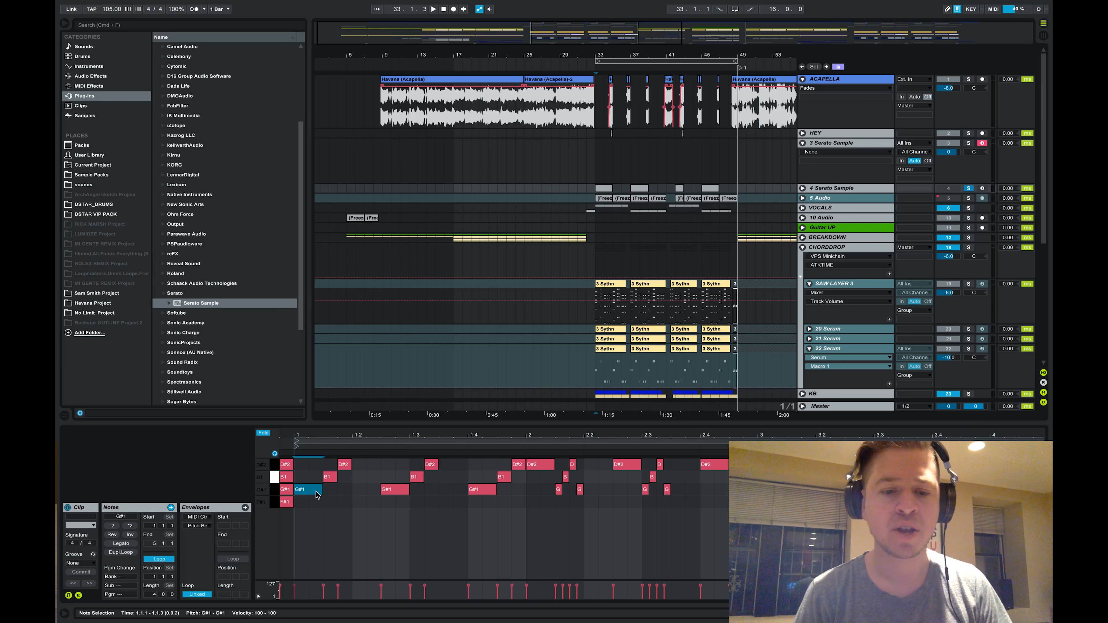
key("space")
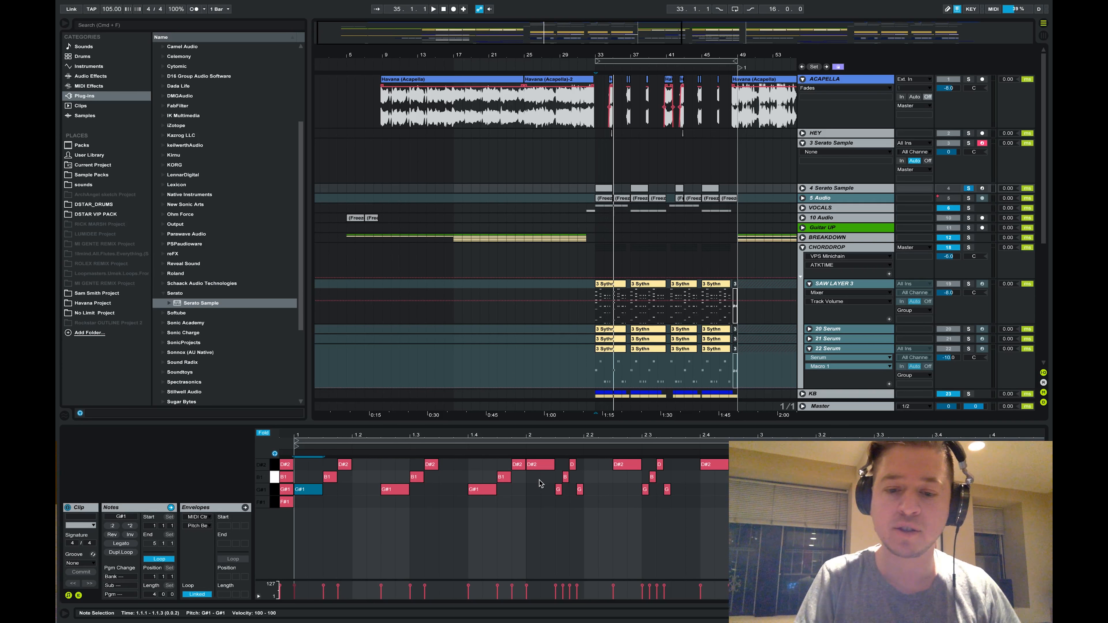
left_click_drag(594, 502, 556, 461)
left_click(584, 510)
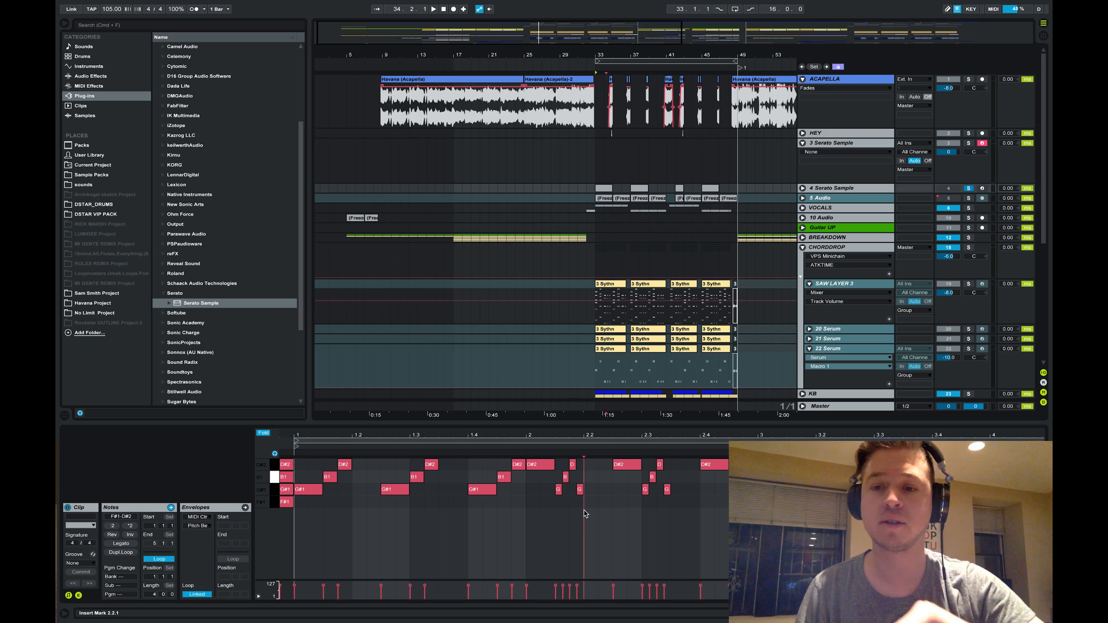
right_click(839, 191)
left_click(861, 252)
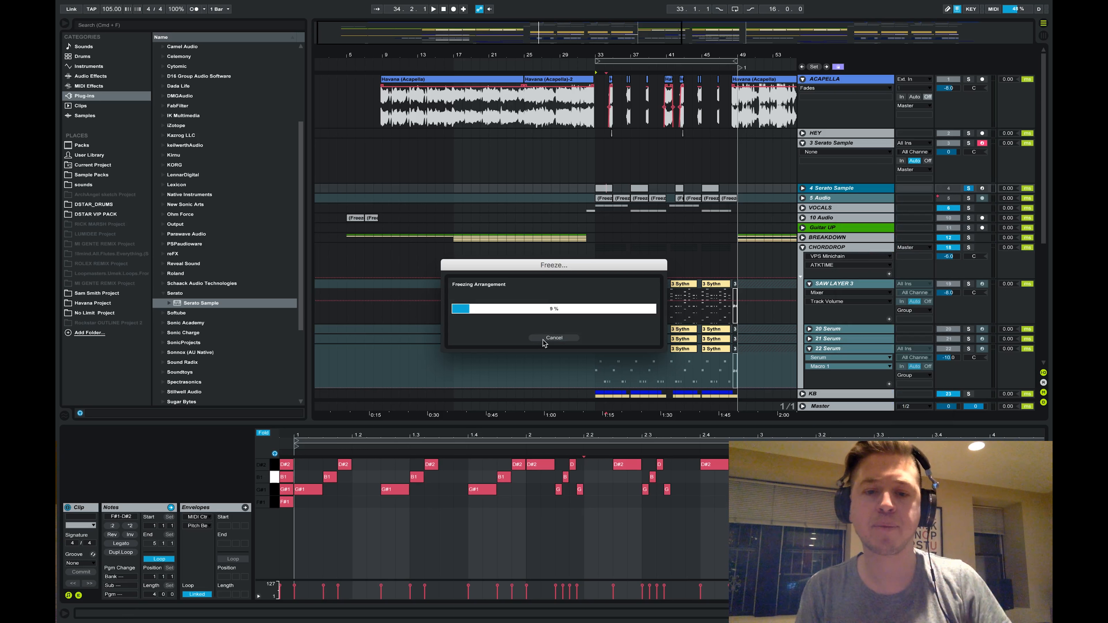
left_click(553, 339)
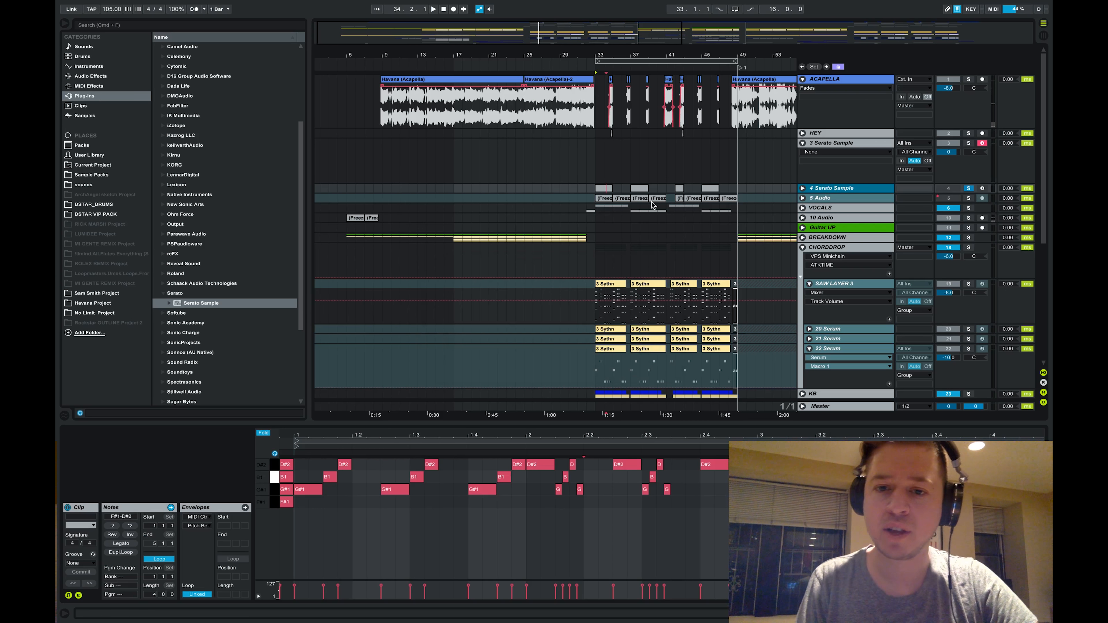
Step: Insert a new audio track below 4 Serato Sample and place the insert marker on it at bar 33
key("super+t")
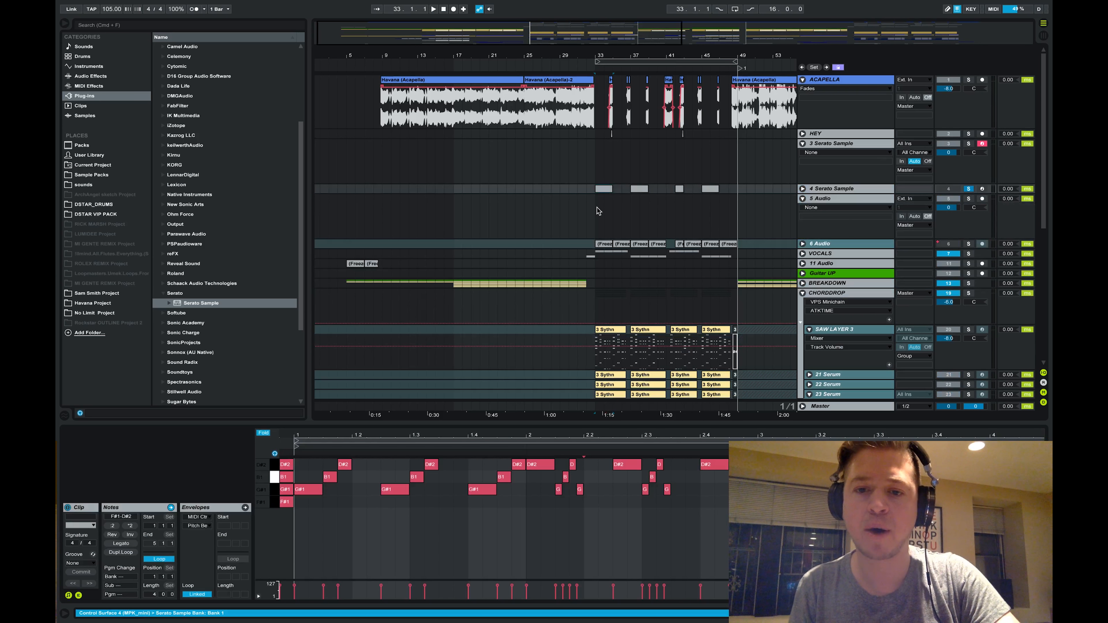
left_click(597, 207)
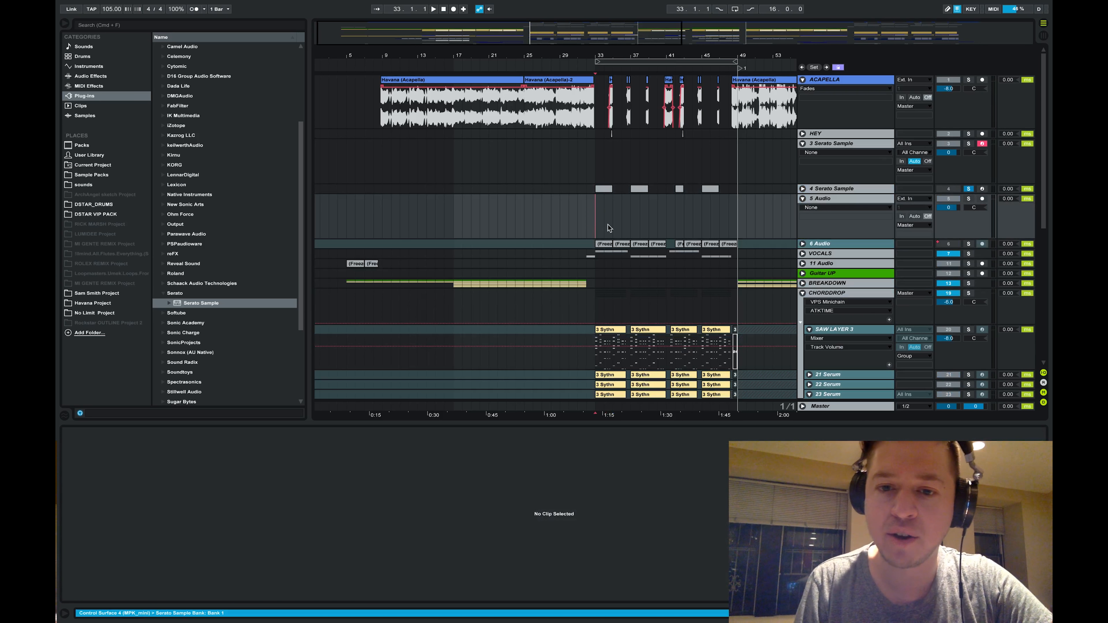
Step: Expand and solo the frozen 6 Audio track, then play its clips from bar 33
left_click(825, 245)
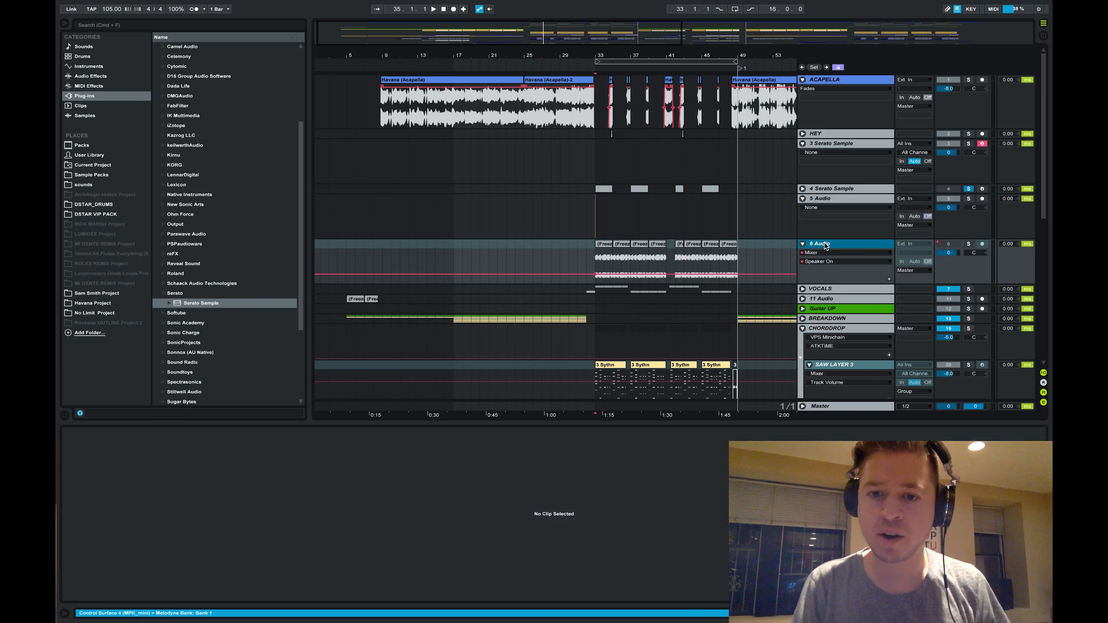
left_click(596, 265)
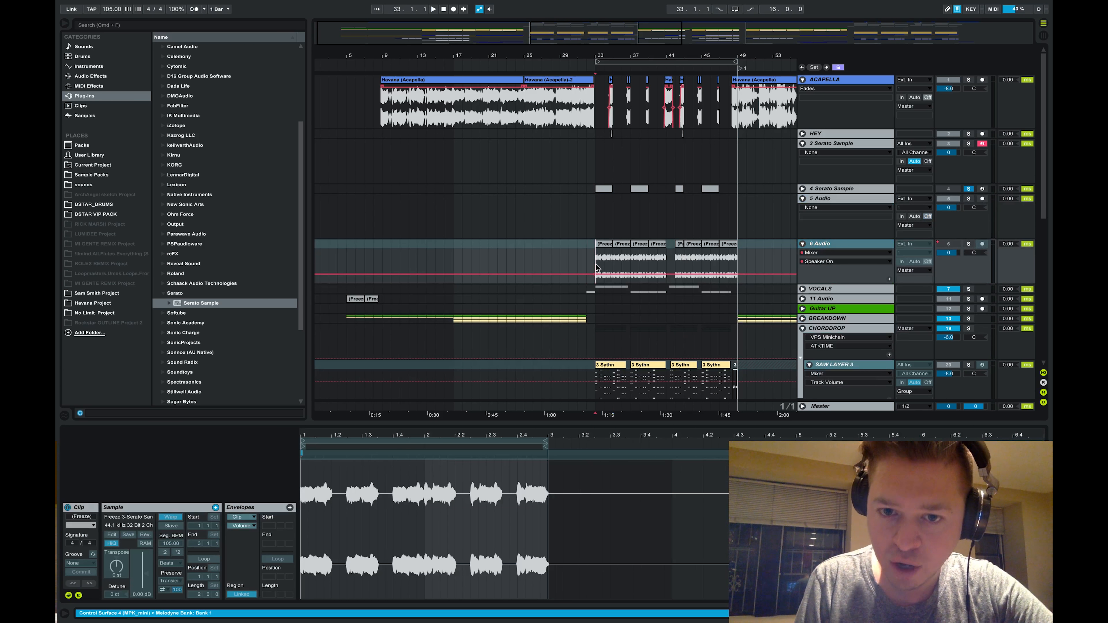
left_click(968, 244)
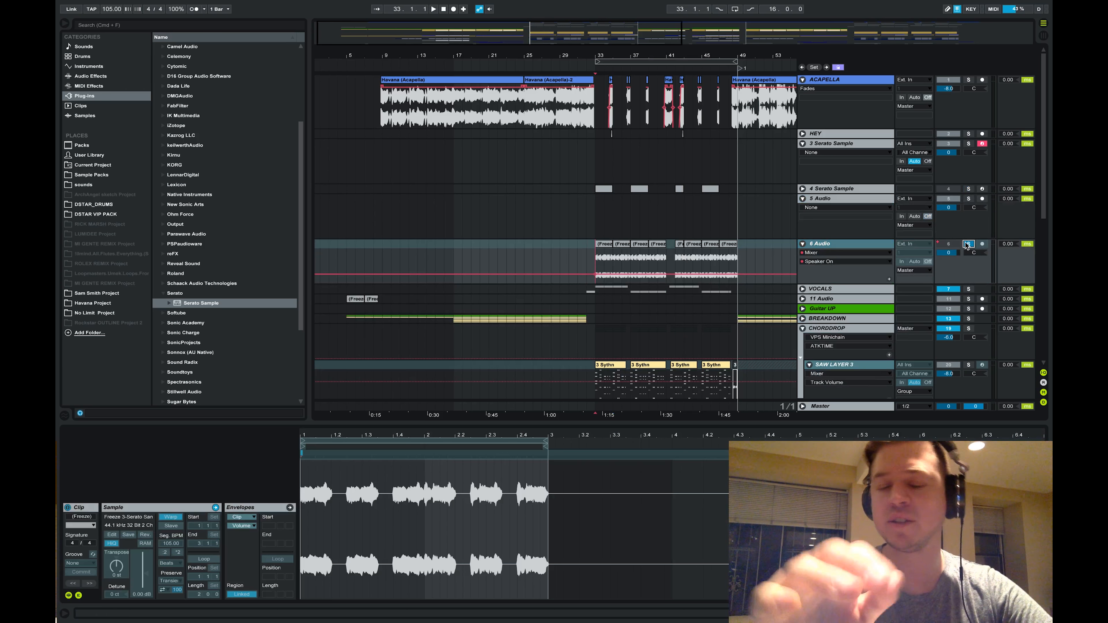
key("space")
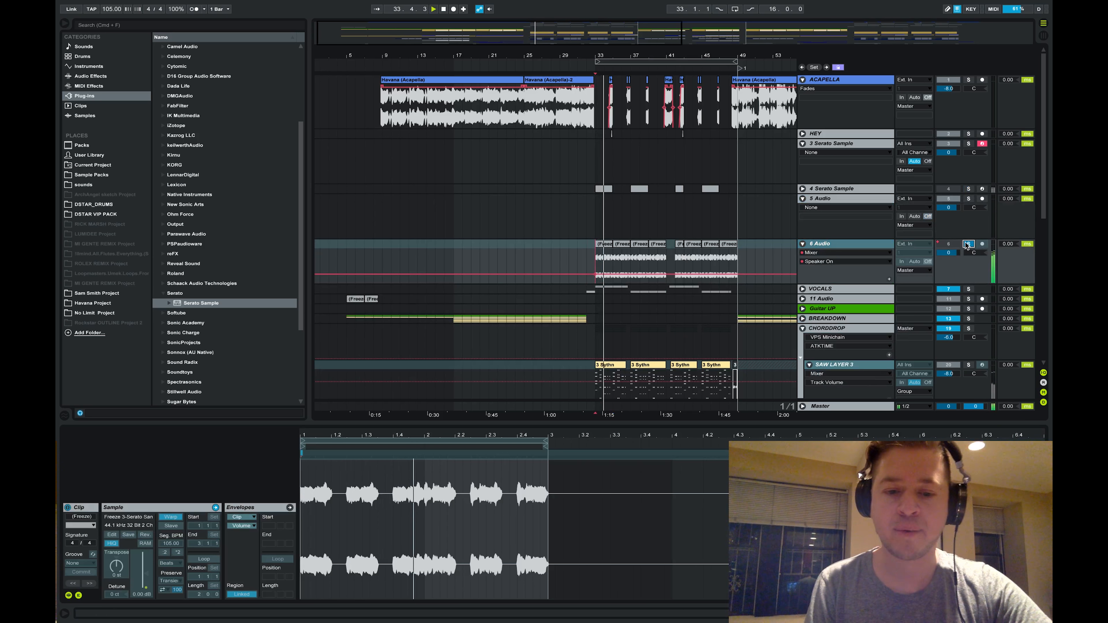
key("space")
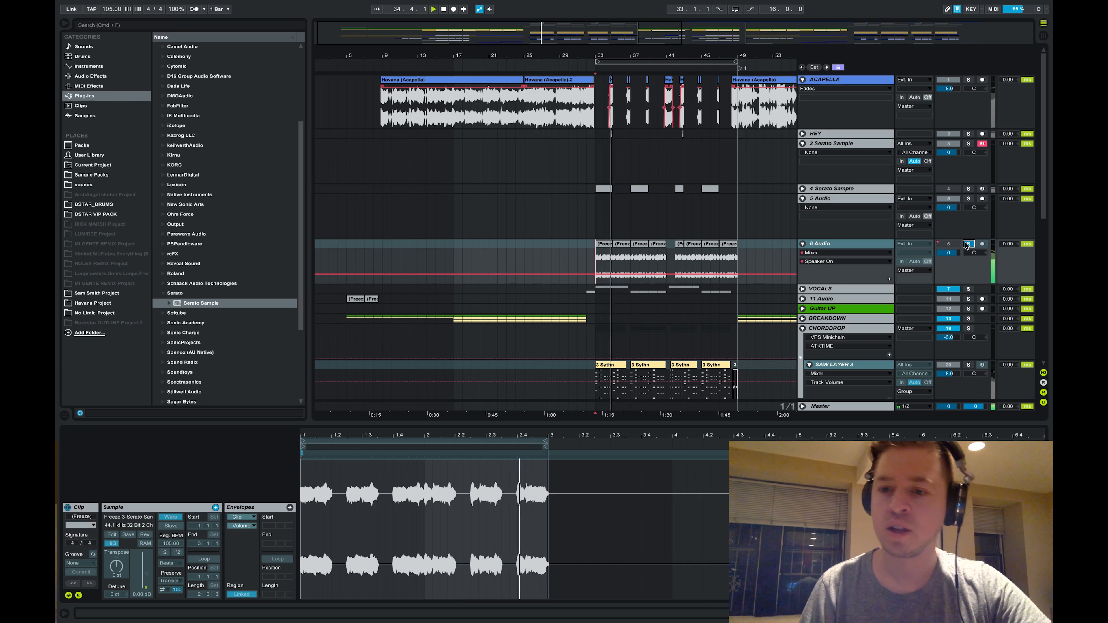
Step: Unfreeze the 6 Audio track, then activate its Melodyne device and open the editor
right_click(875, 248)
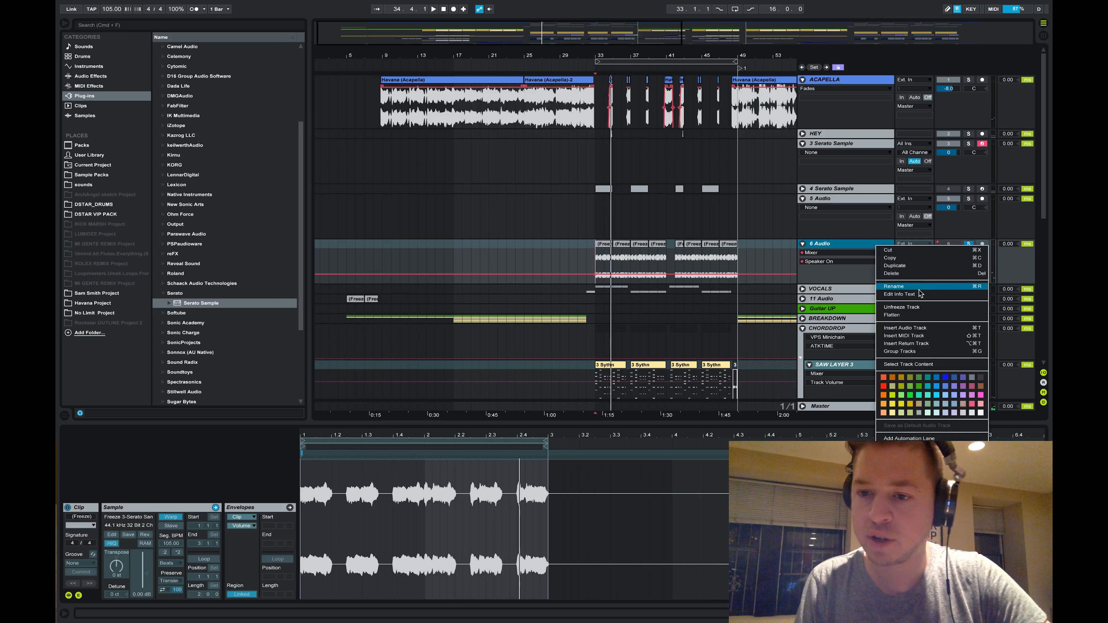
left_click(902, 308)
double_click(856, 244)
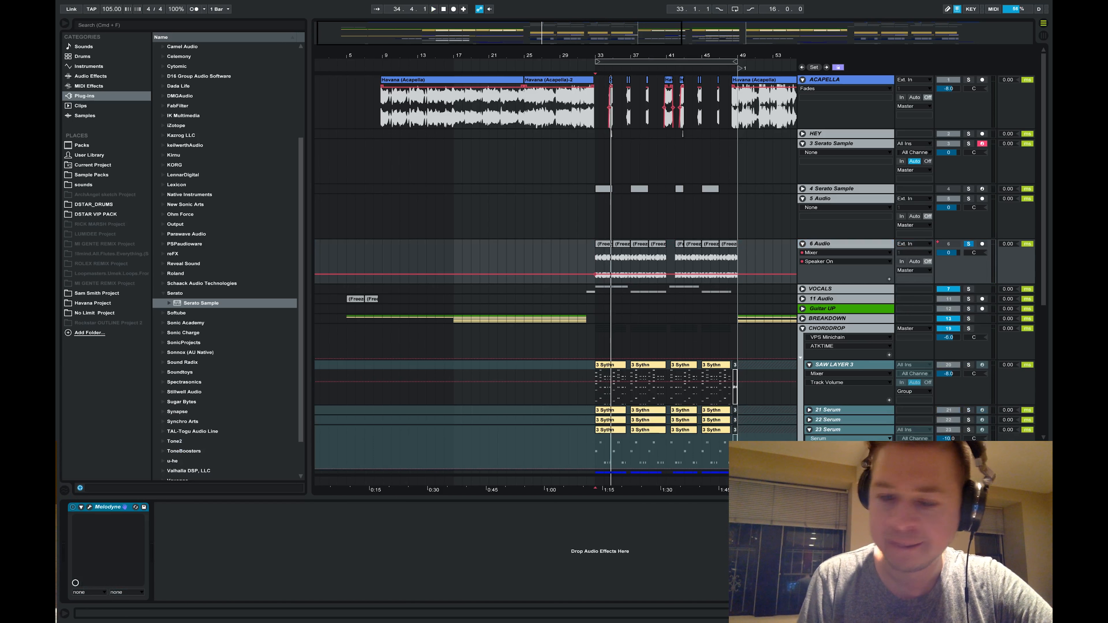
left_click(73, 507)
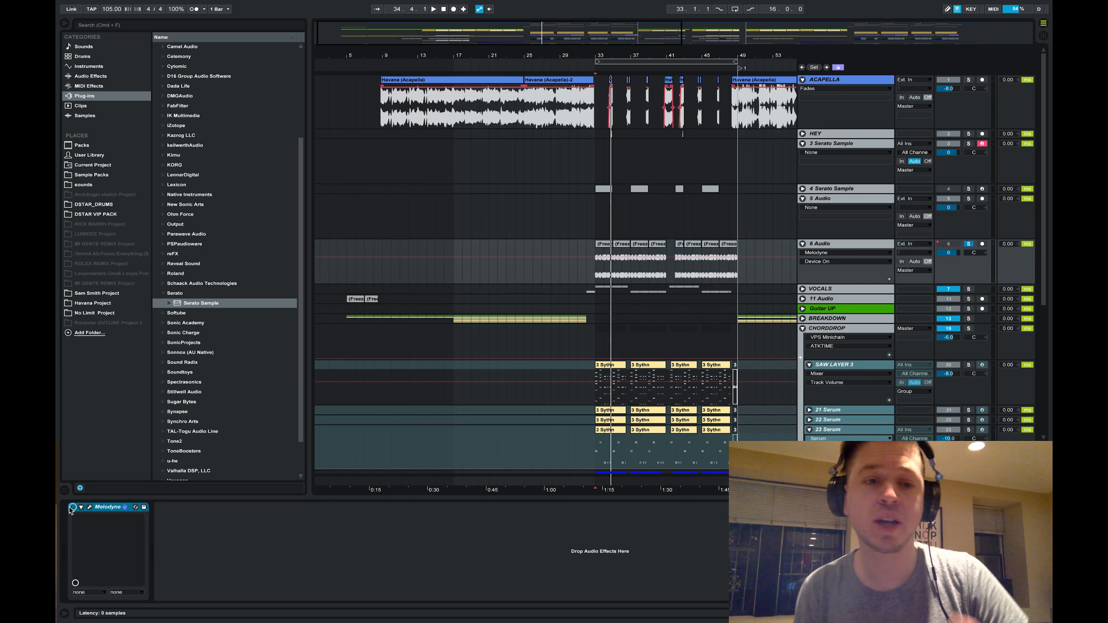
left_click(89, 508)
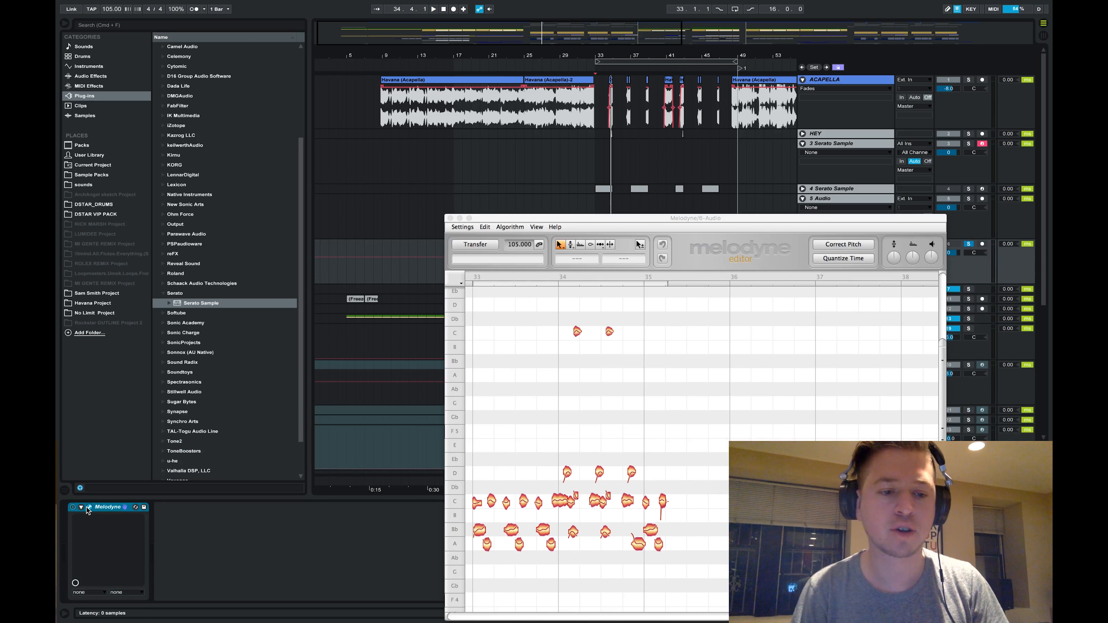
Step: Transfer the 6 Audio track's audio from bar 33 into Melodyne during playback
left_click(483, 248)
key("space")
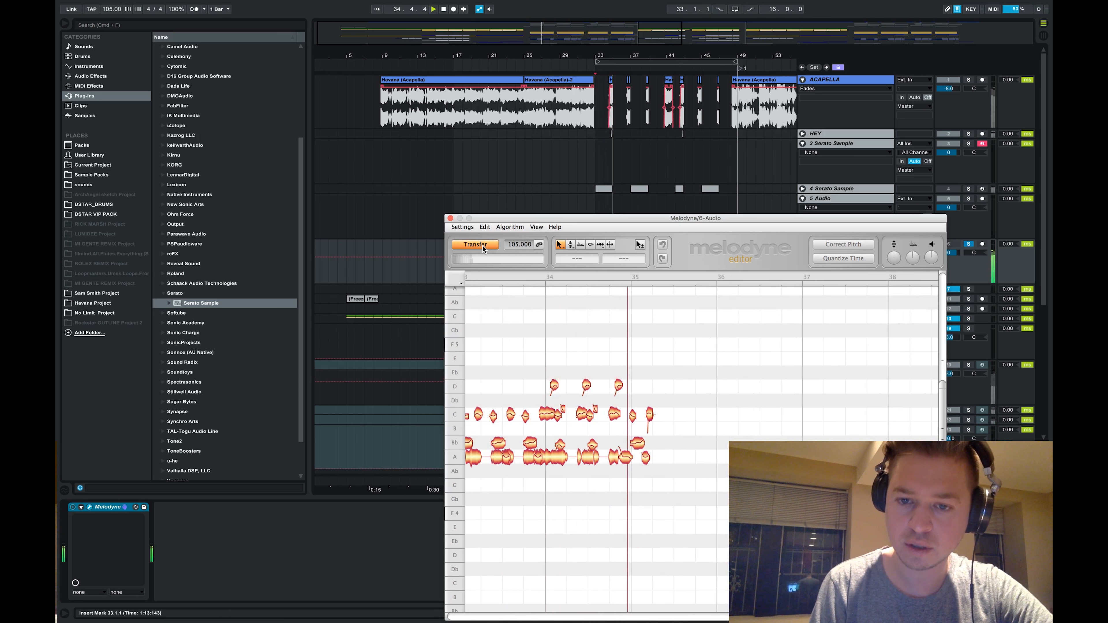
key("space")
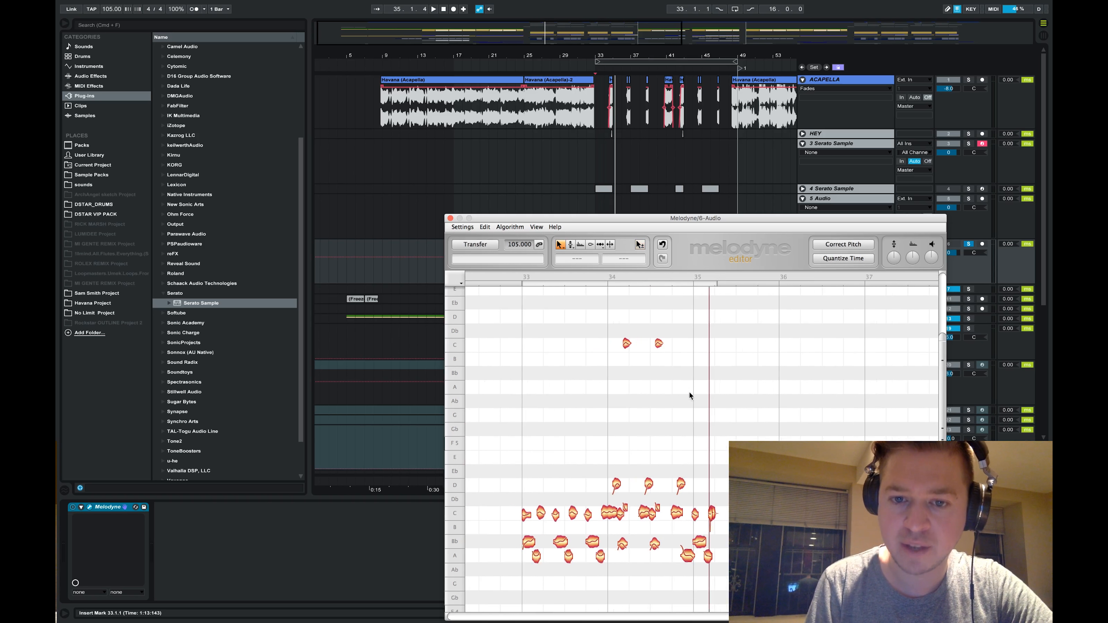
Step: Look over Melodyne's Melodic, Percussive and Polyphonic algorithm options and audition the detected notes
left_click(513, 226)
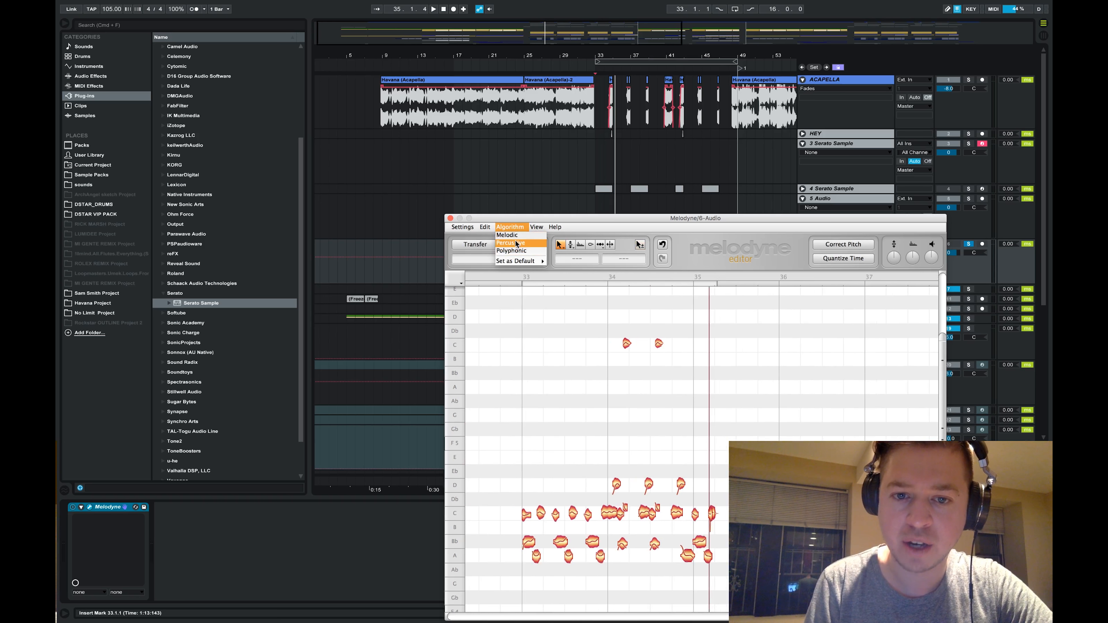
left_click(549, 408)
key("space")
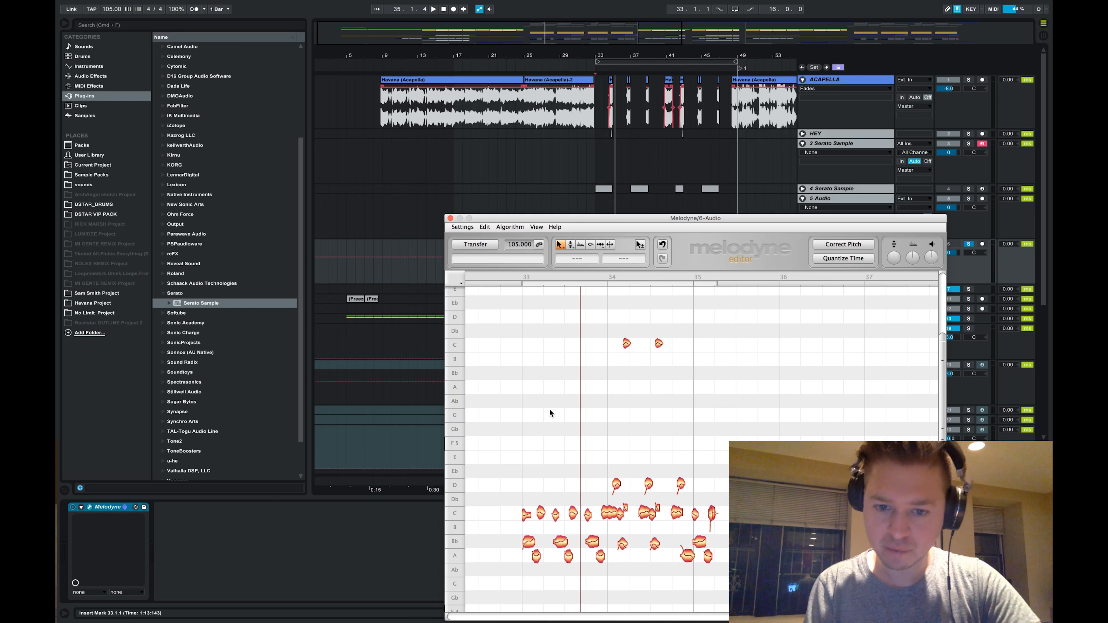
Step: Select all notes in Melodyne and shift their formants up and then down with the Formant tool, auditioning during playback
key("super+a")
left_click(580, 245)
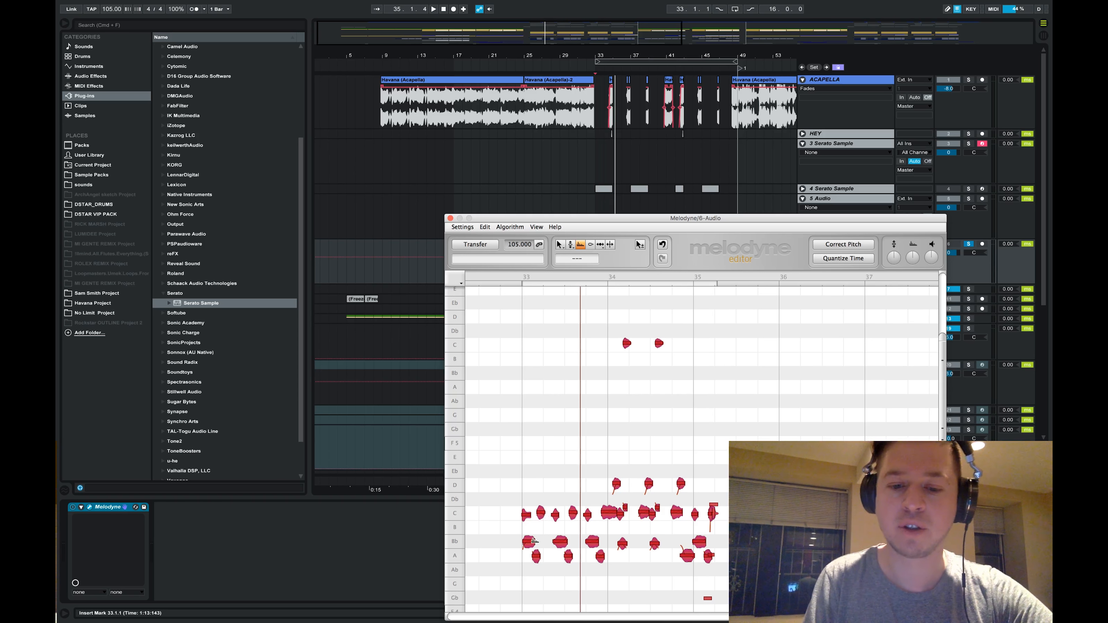
key("space")
left_click_drag(529, 543, 531, 465)
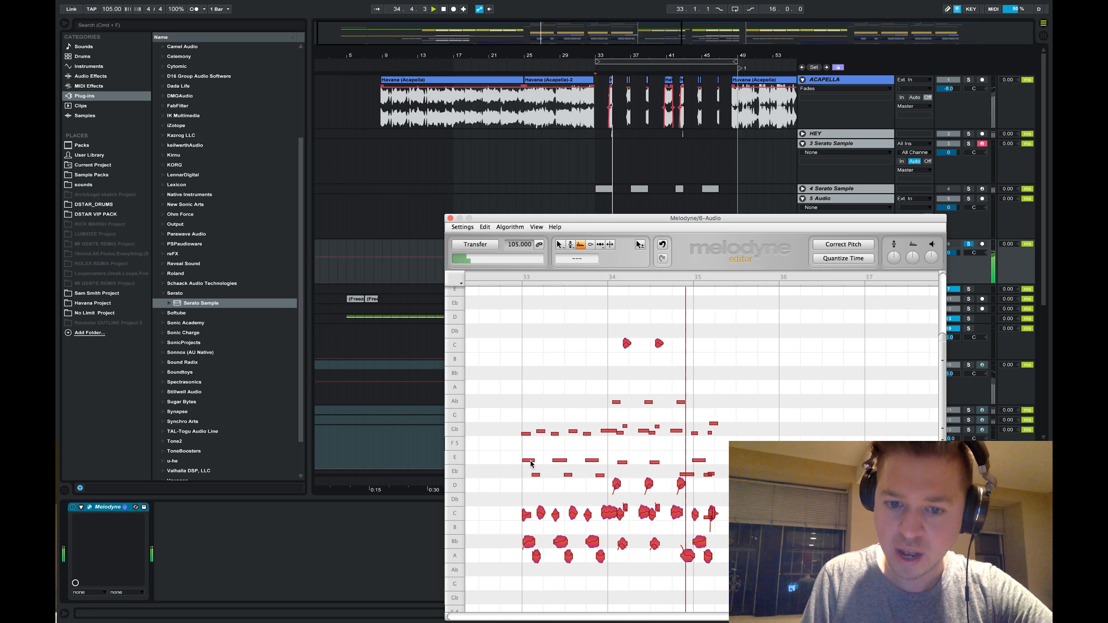
key("space")
left_click_drag(526, 514, 527, 552)
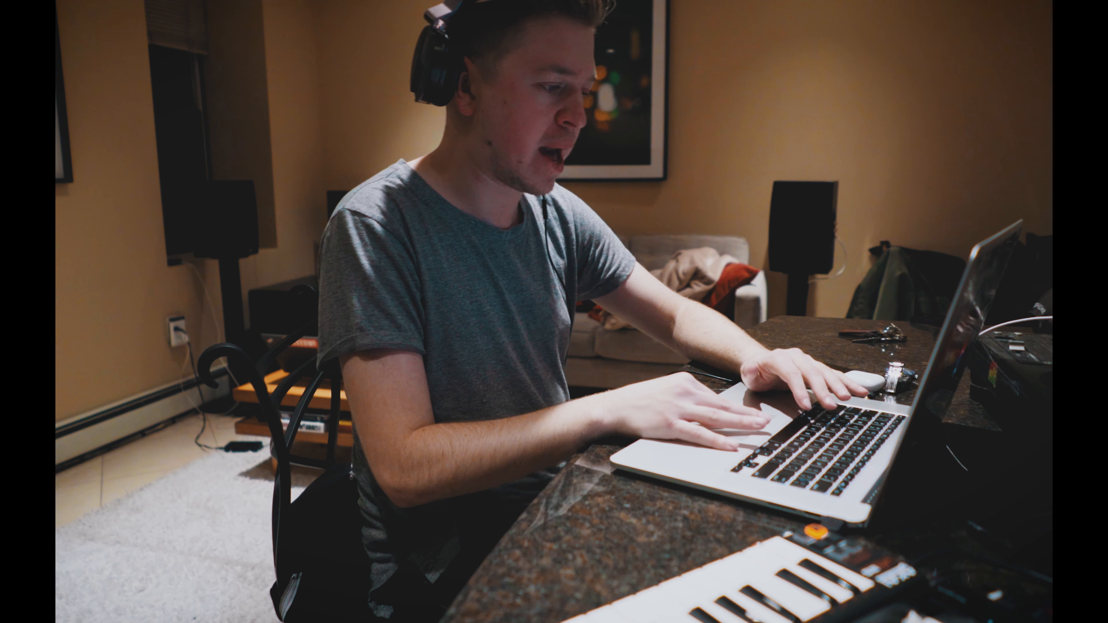